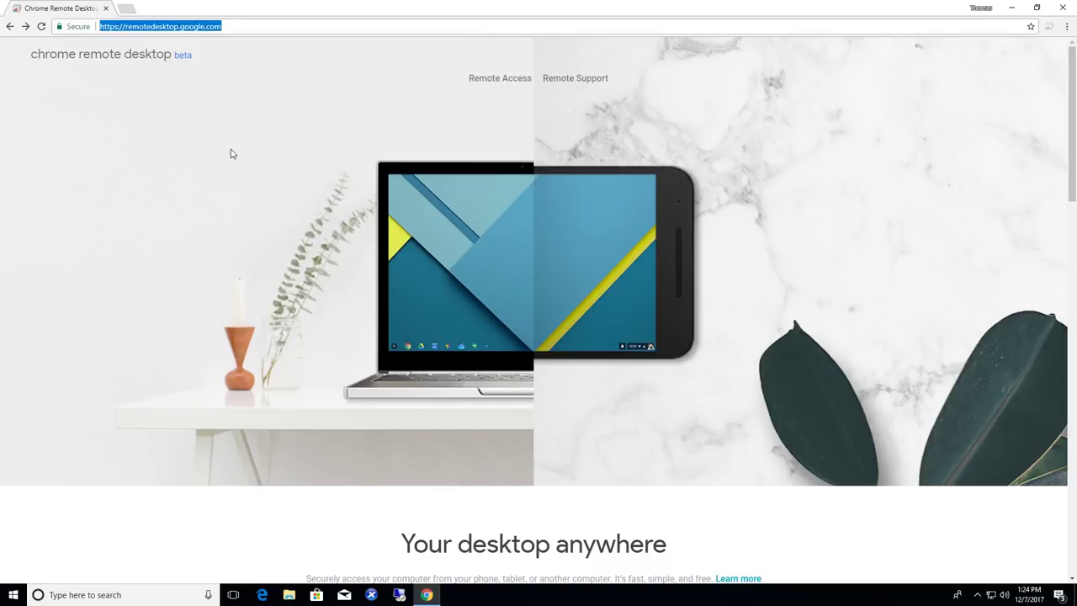
Step: Bring up the Chrome Remote Desktop landing page, briefly opening and closing the browser's profile menu
left_click(323, 24)
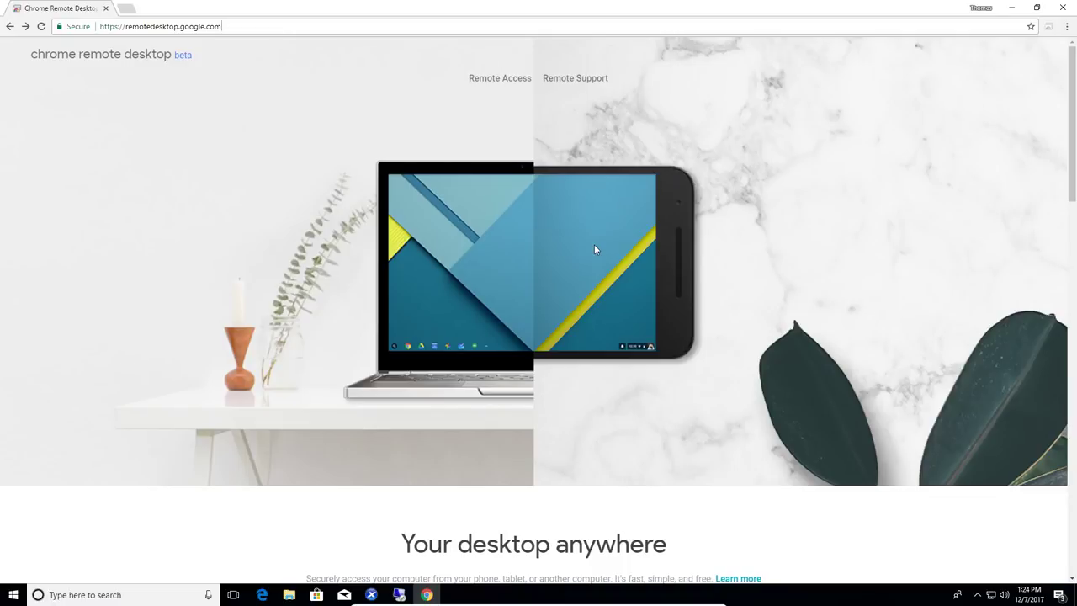
left_click(981, 7)
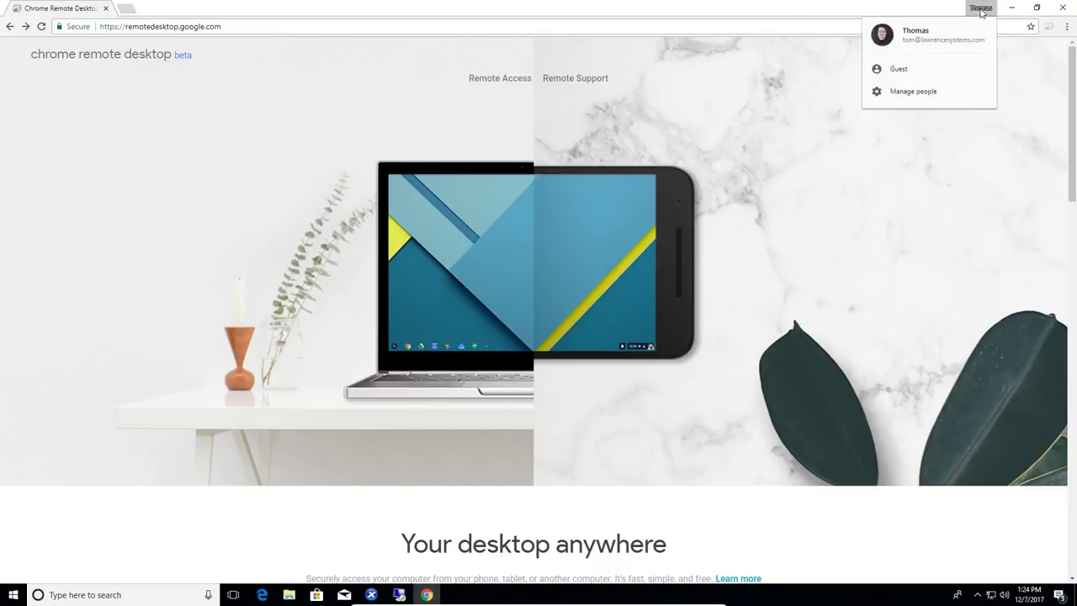
left_click(866, 5)
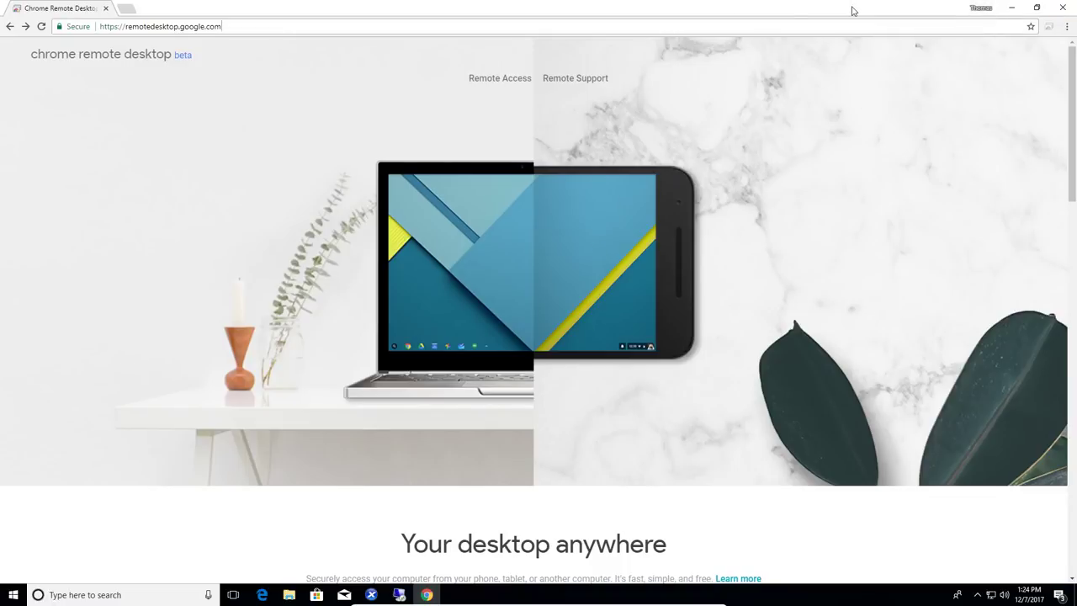
Step: Download and install Chrome Remote Desktop Host, accepting the install and the UAC prompt
left_click(508, 84)
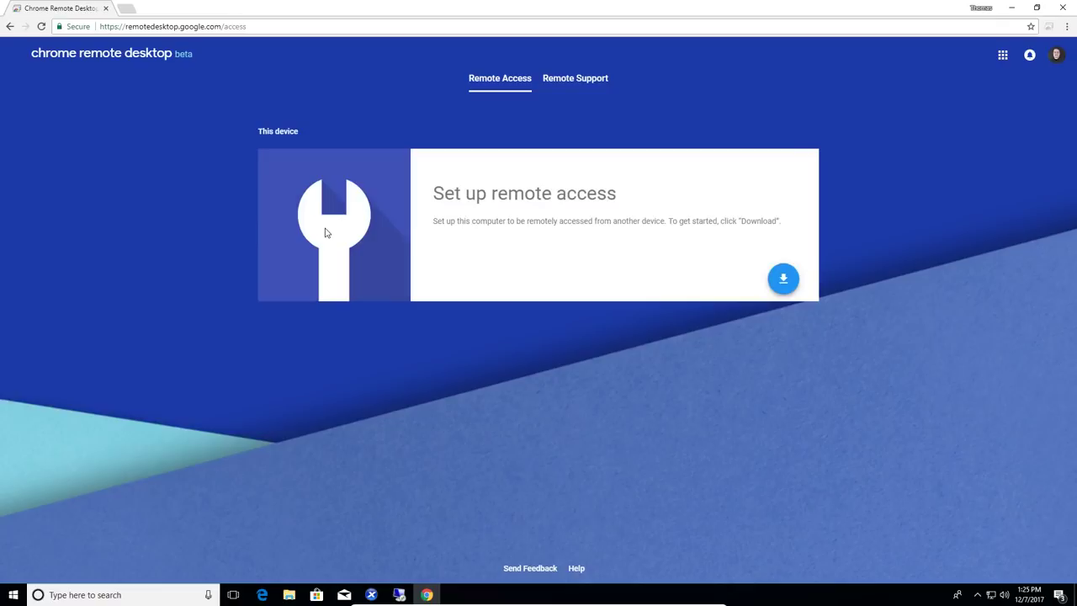
left_click(783, 281)
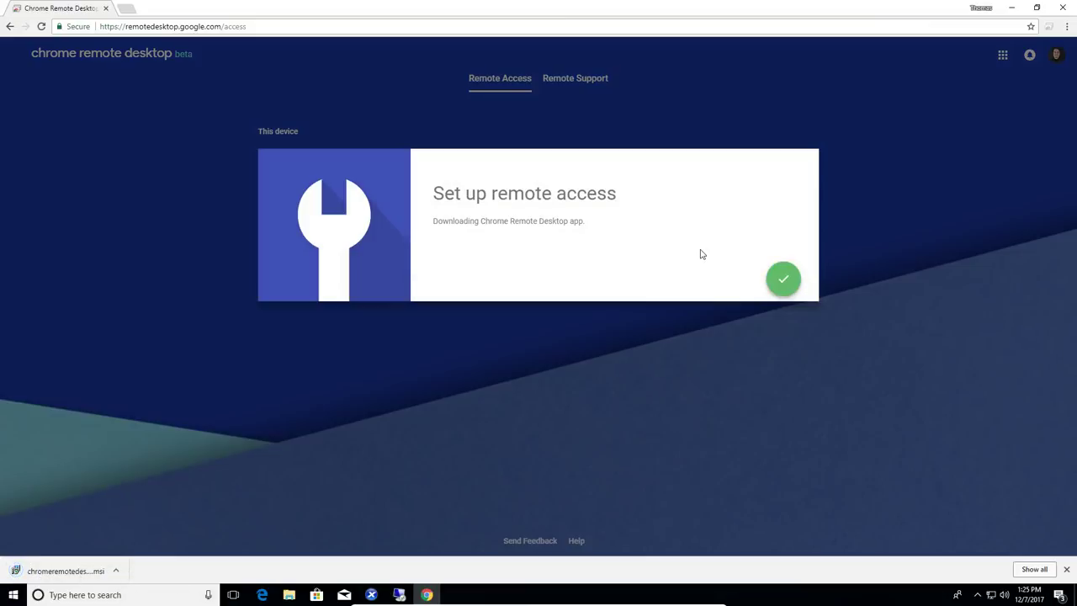
left_click(770, 279)
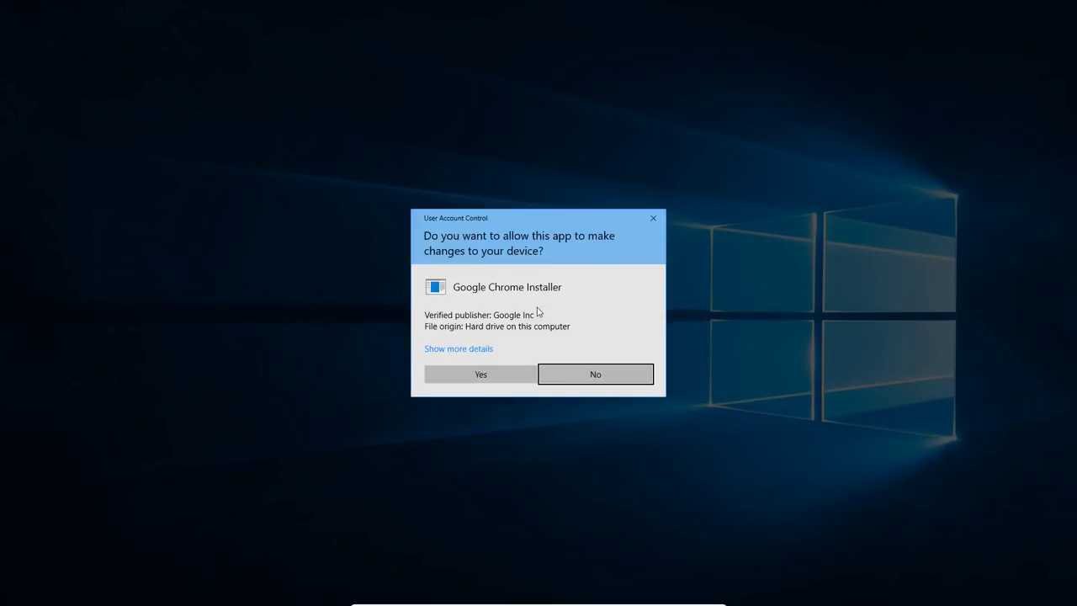
left_click(489, 374)
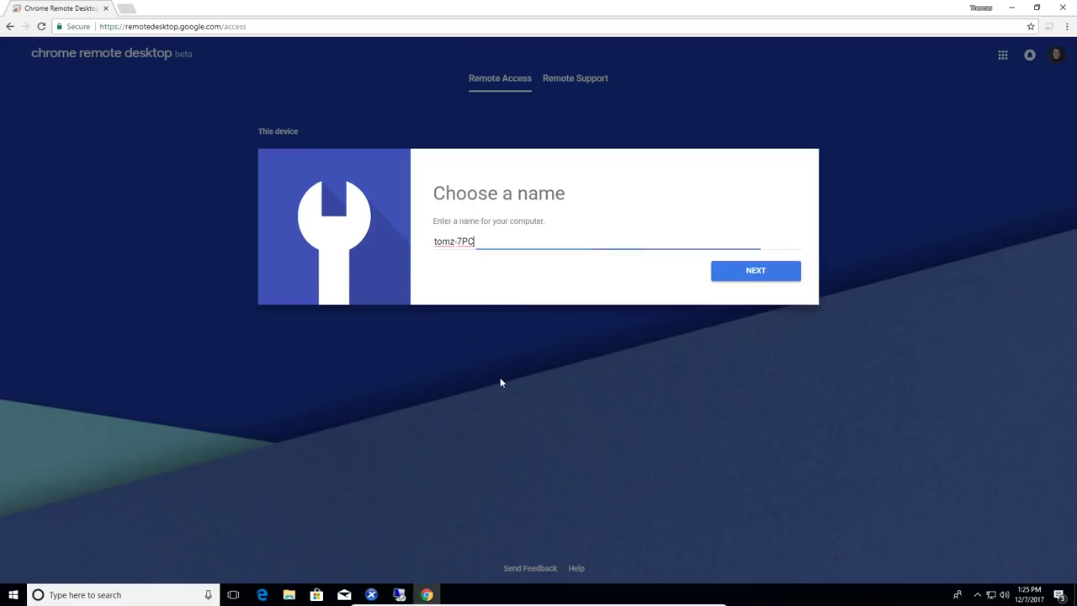
Step: Rename the computer to 'Windows 10 Test Machine'
double_click(488, 243)
left_click(488, 242)
type("Windows 10 Res")
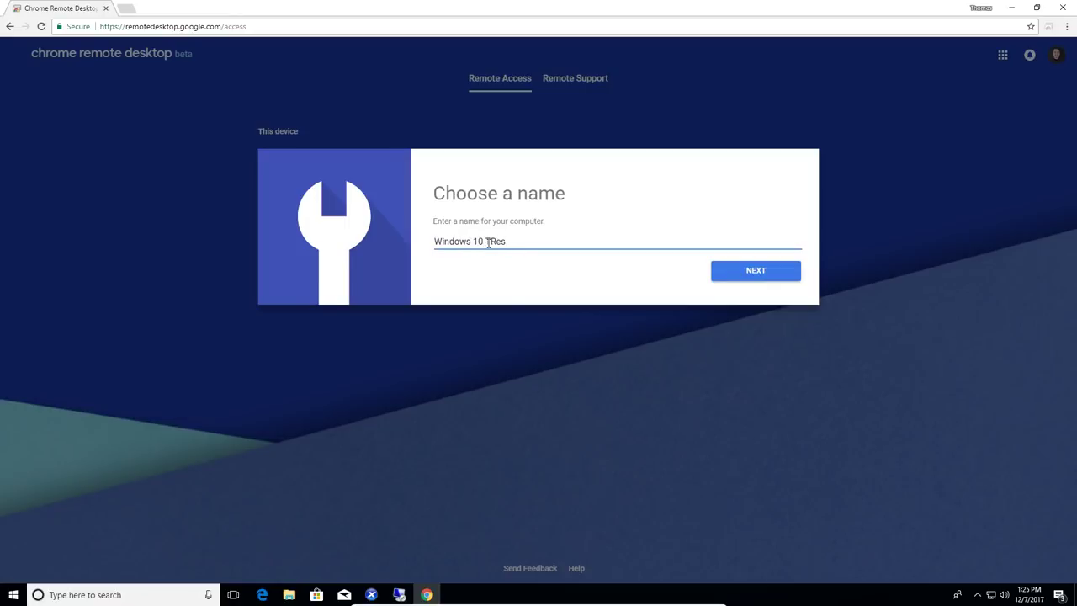
double_click(488, 242)
type("Test Machine")
Step: Set and confirm a six-digit PIN, then start remote access and approve the UAC prompt
left_click(744, 278)
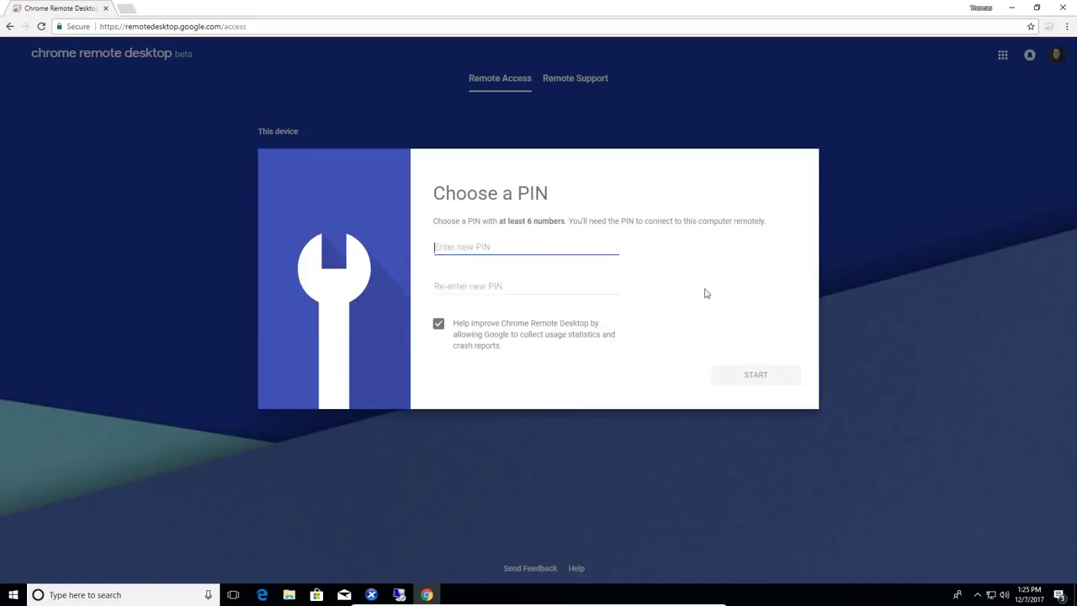
type("123456")
key("Tab")
type("123456")
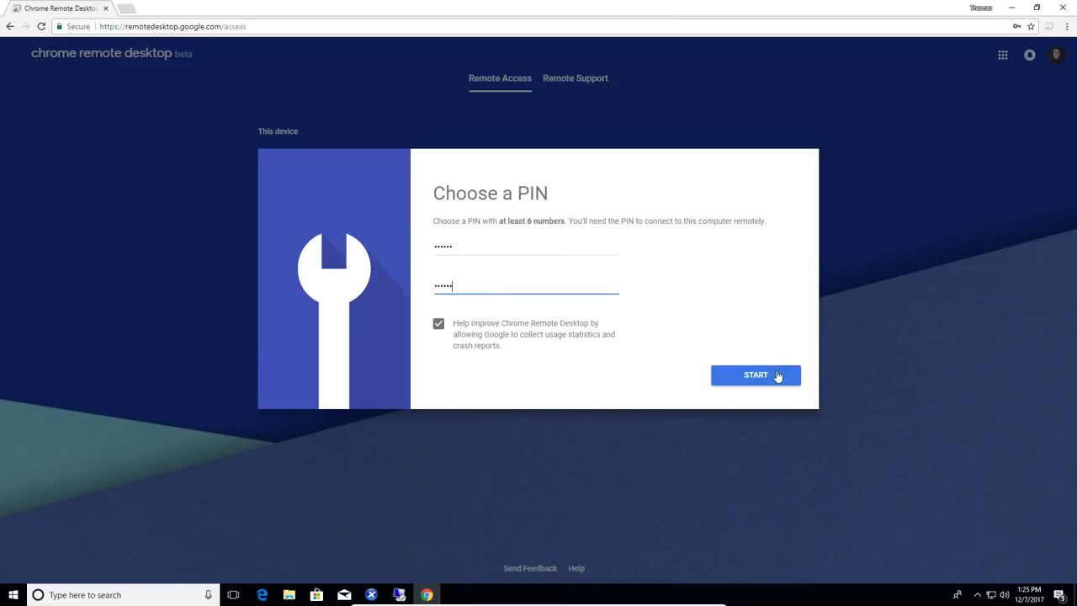
left_click(776, 376)
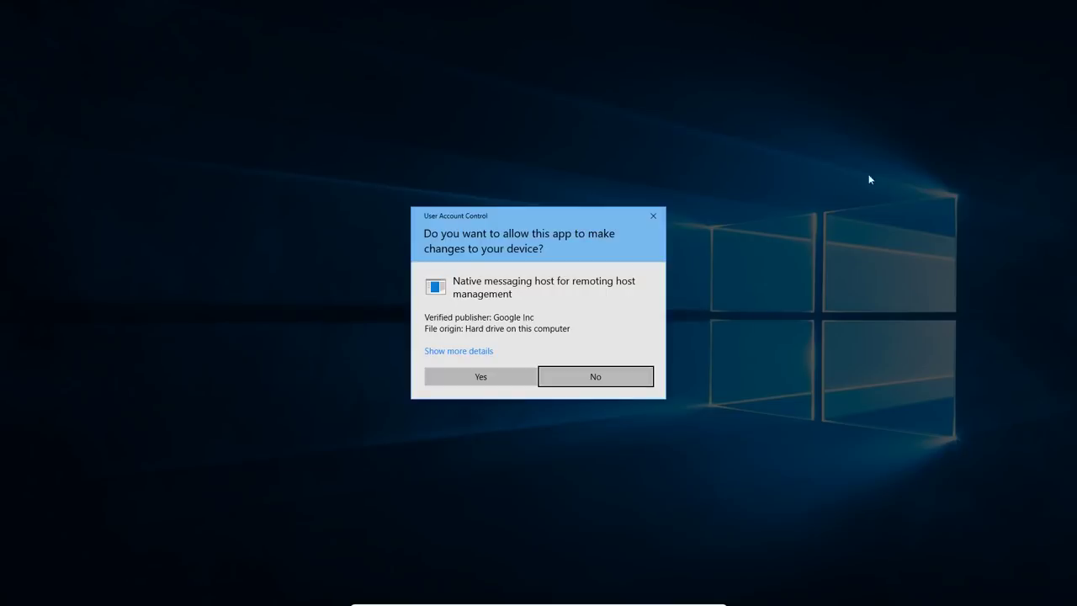
left_click(459, 377)
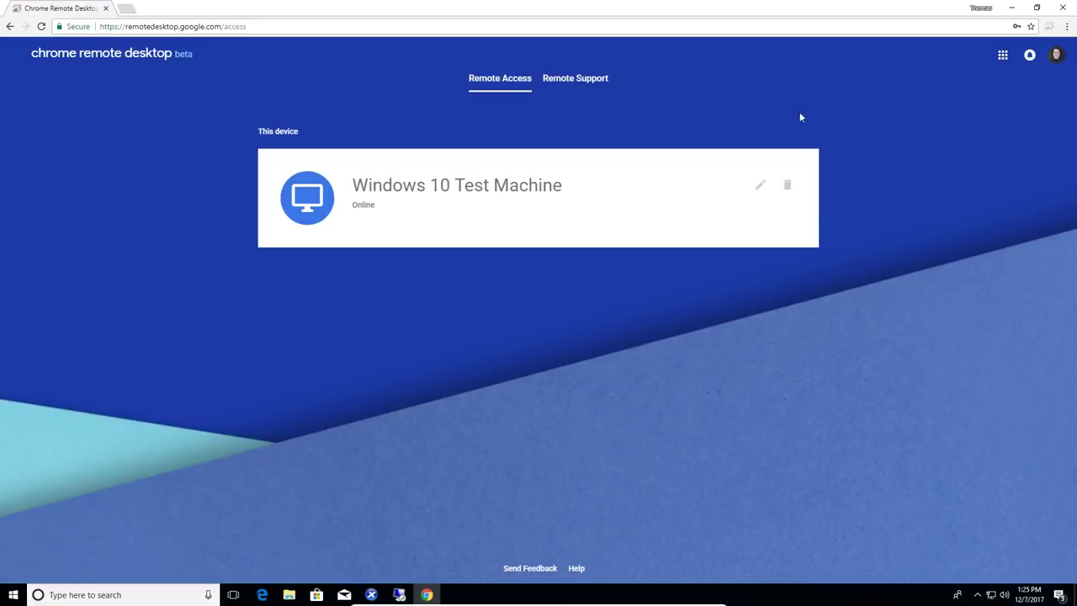
Step: Close the host's browser and position the Remote devices list showing Windows 10 Test Machine online
left_click(1063, 7)
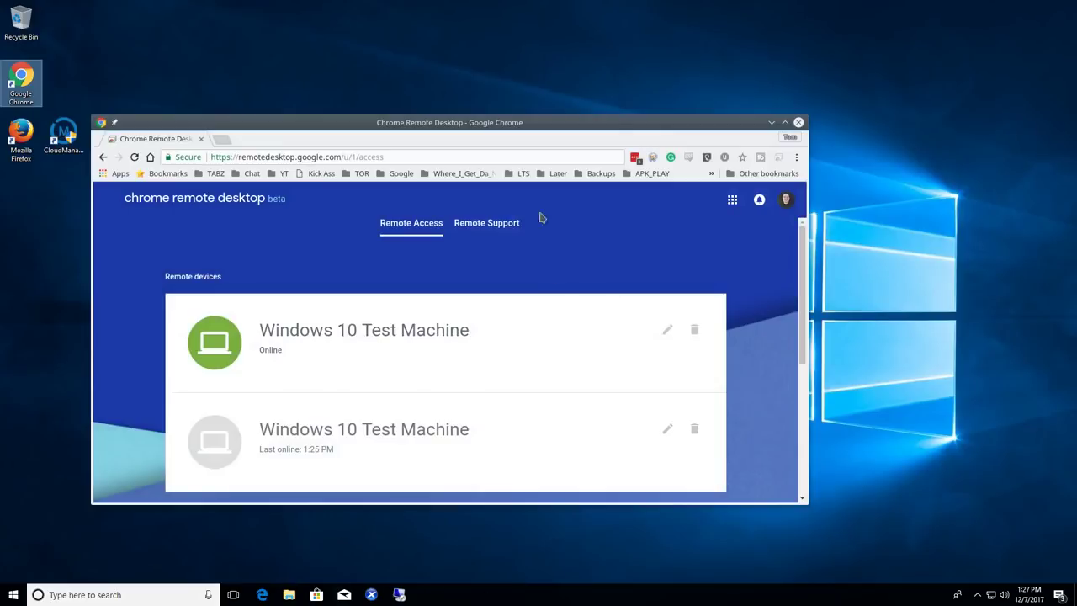
left_click_drag(557, 122, 586, 57)
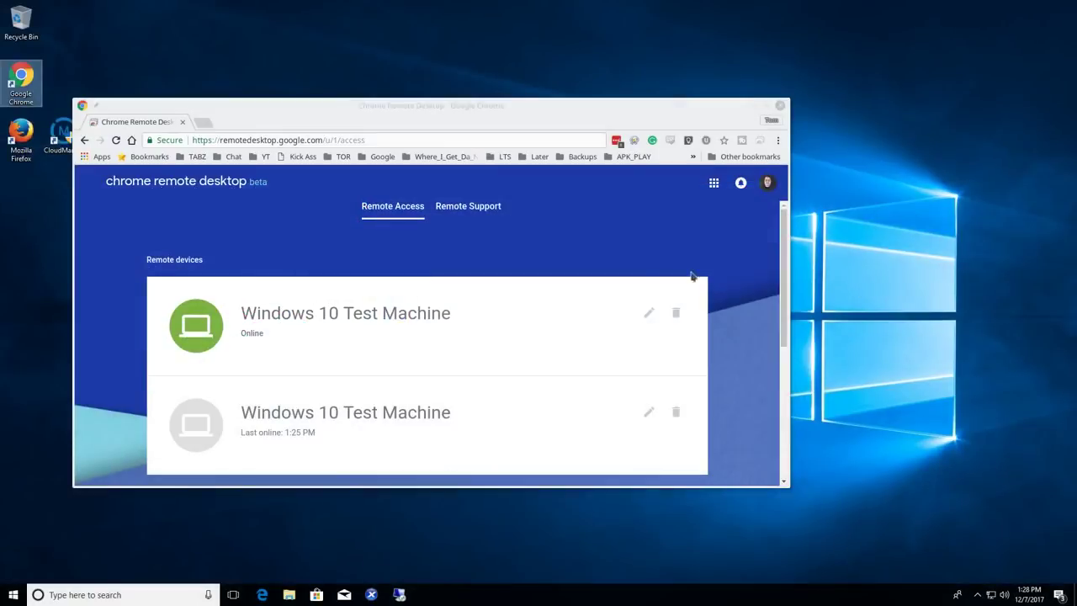
Step: Connect to Windows 10 Test Machine with its PIN, dismiss the password prompt, and reposition the window
left_click(380, 315)
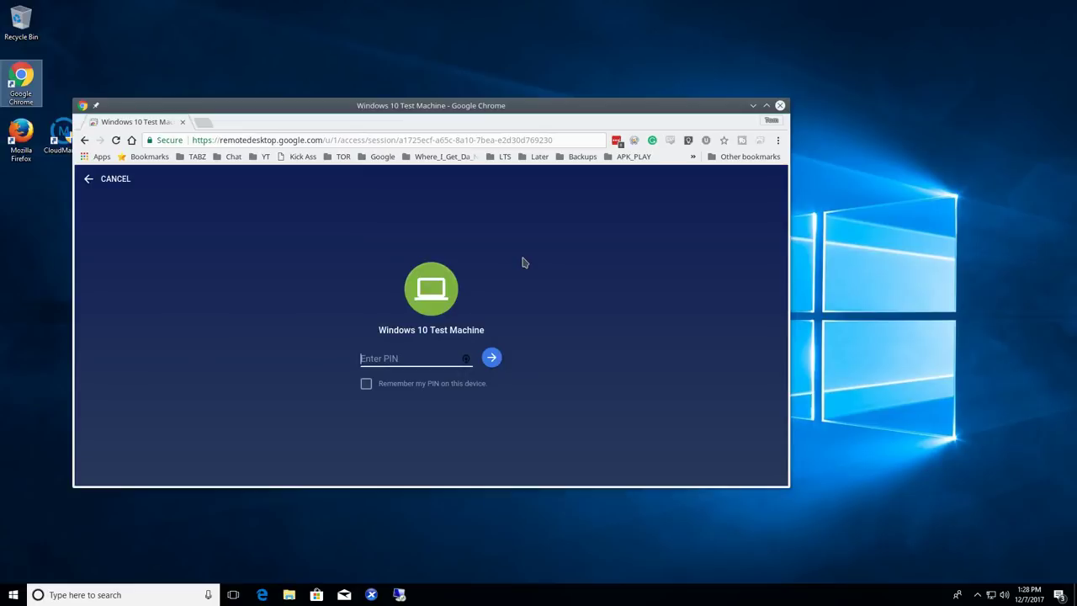
type("******")
key("Return")
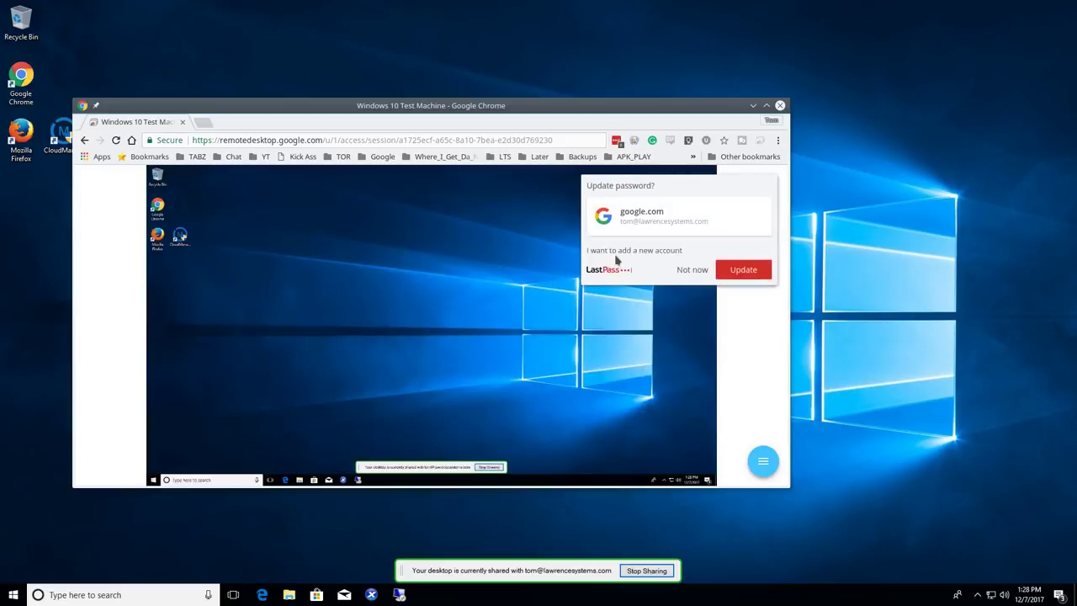
left_click(695, 271)
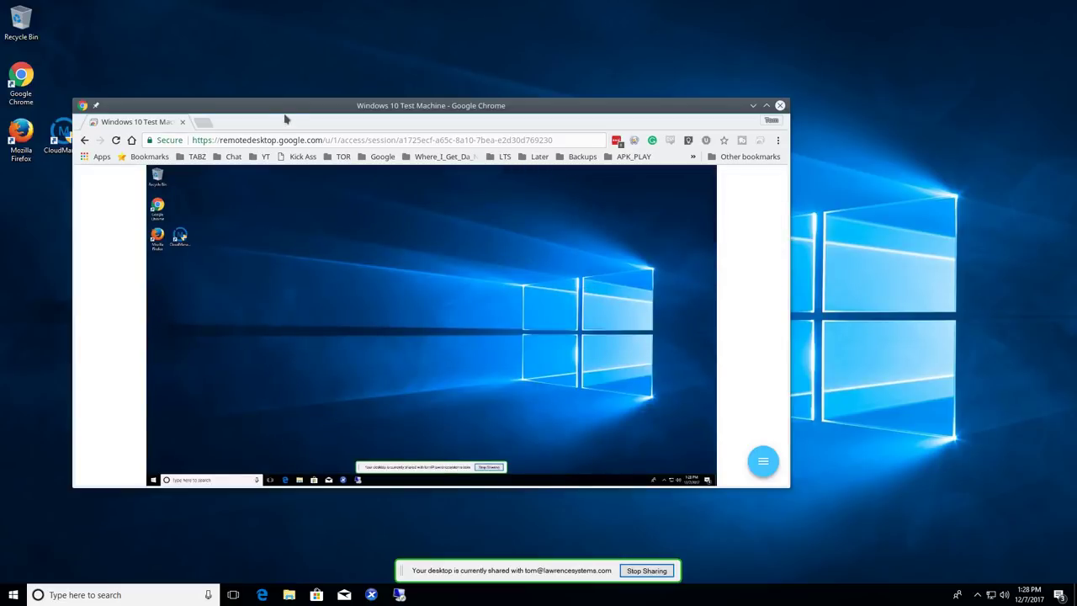
left_click_drag(272, 107, 532, 86)
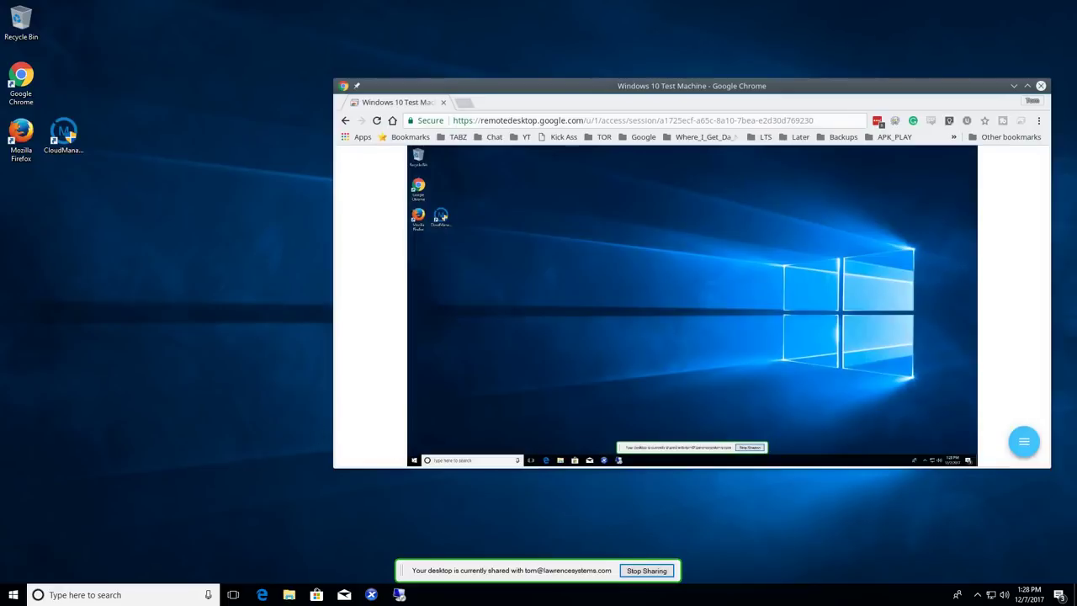
left_click(414, 460)
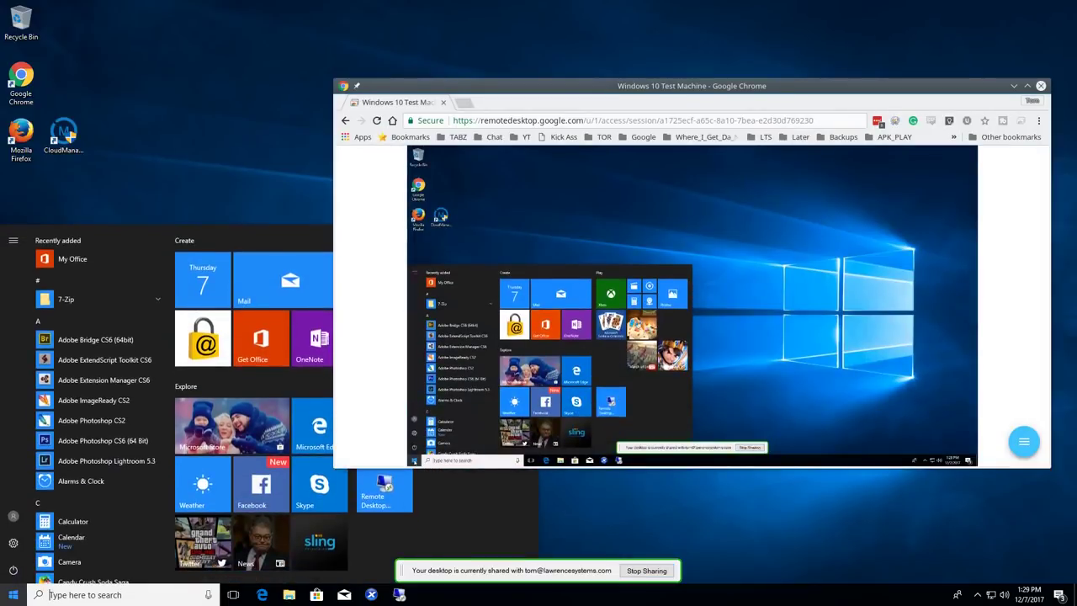
left_click(414, 460)
left_click(414, 460)
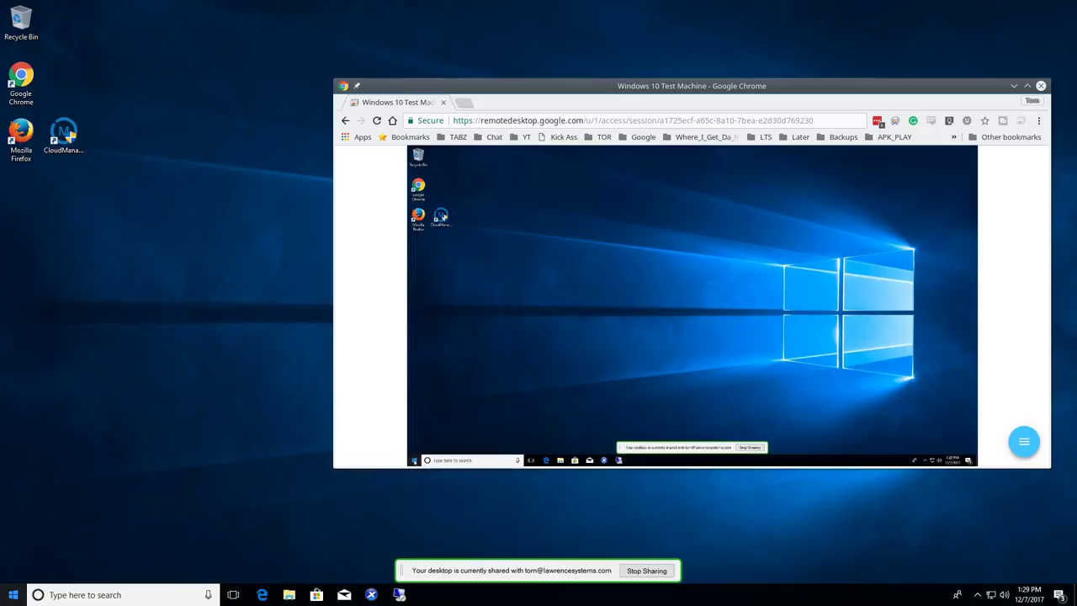
left_click(414, 460)
double_click(418, 215)
left_click_drag(733, 85, 678, 103)
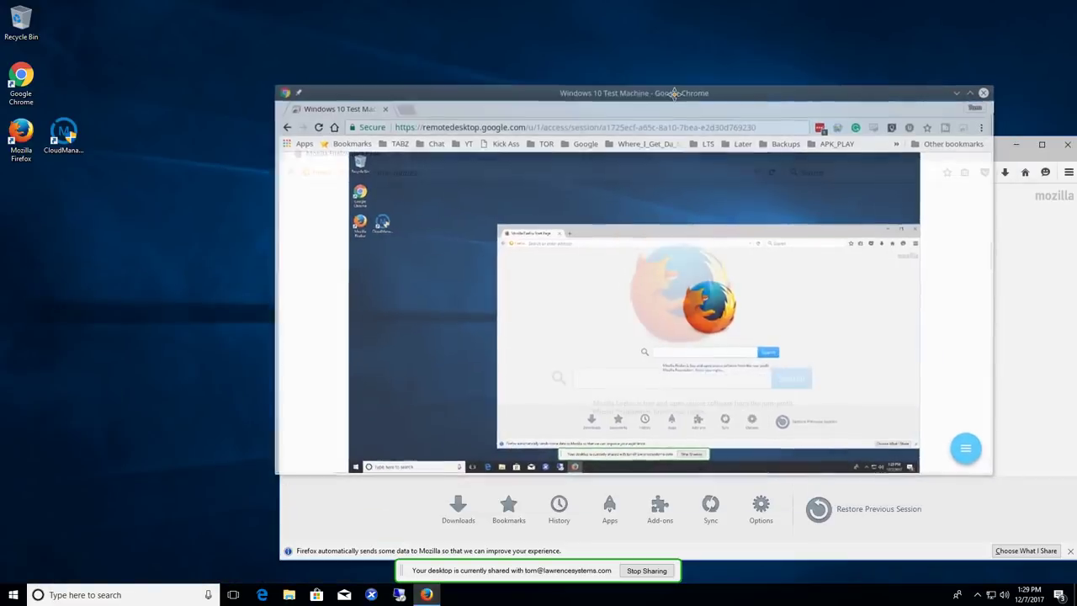
double_click(678, 104)
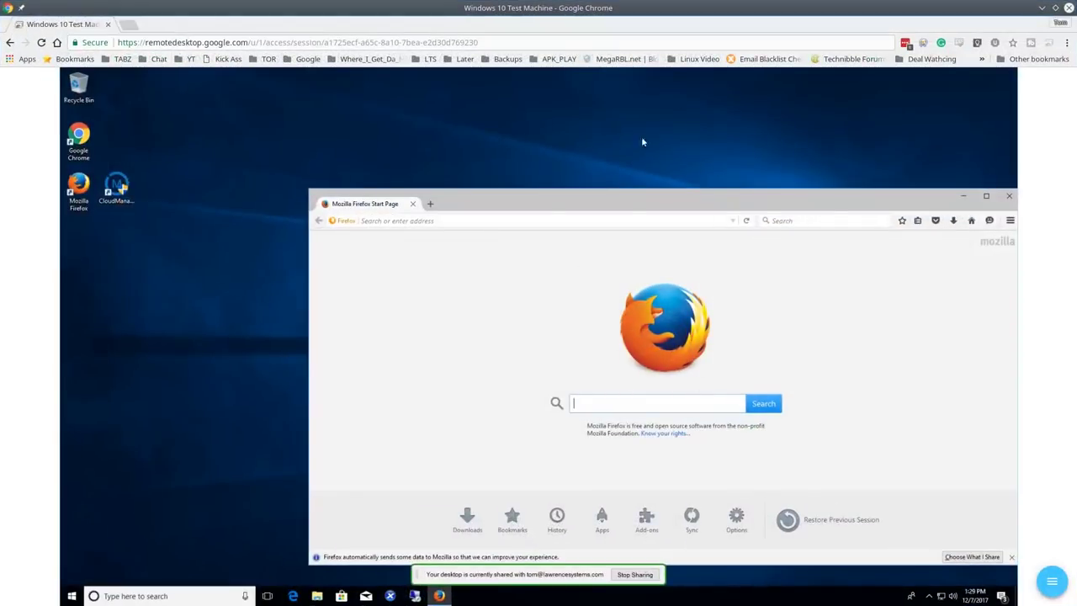
left_click_drag(572, 189, 395, 111)
left_click(912, 102)
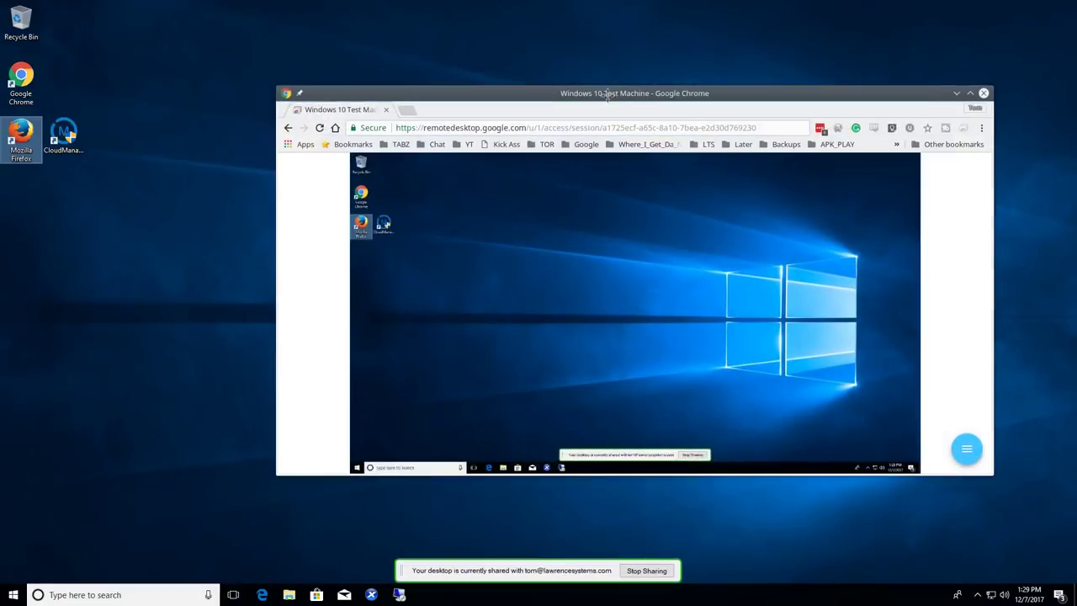
Step: Drag the remote session window off to the left side of the screen
left_click_drag(601, 106, 615, 112)
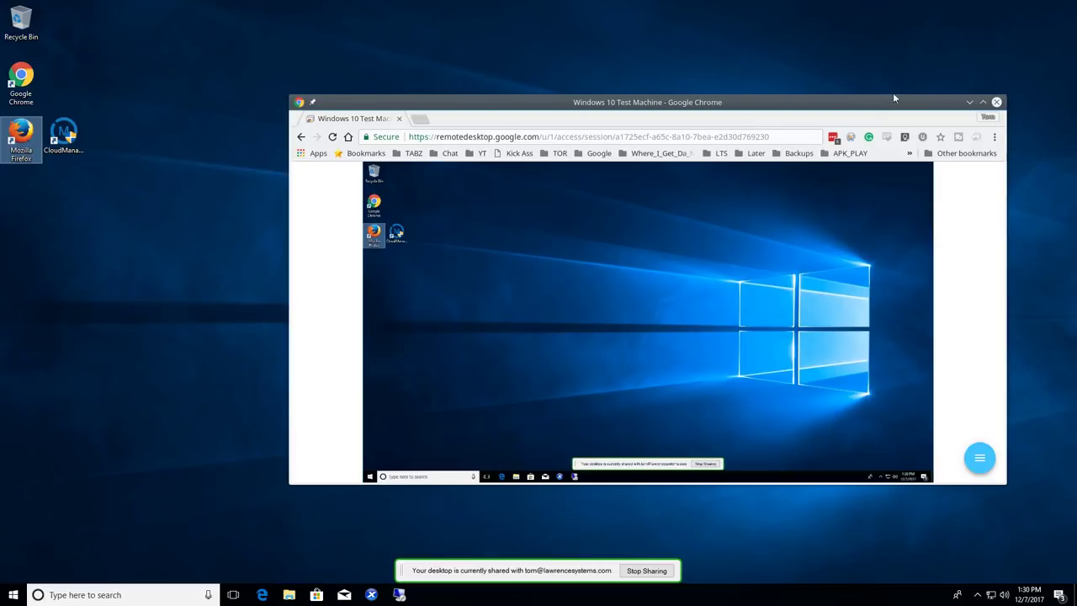
left_click_drag(936, 107, 73, 150)
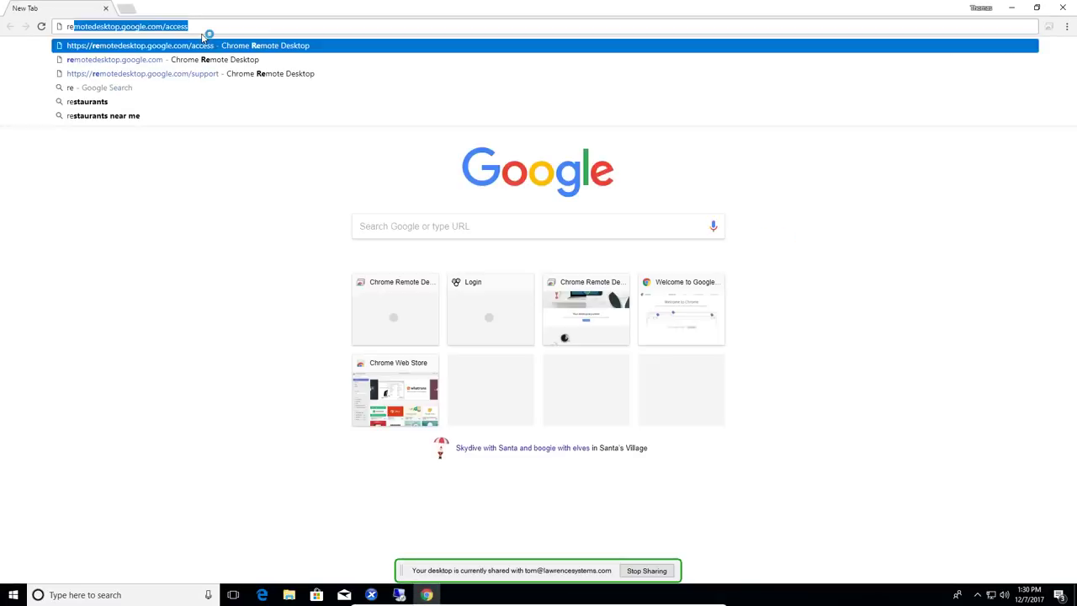
Step: On remotedesktop.google.com/access, generate a Remote Support code, copy it, and paste it for the helper
key("Return")
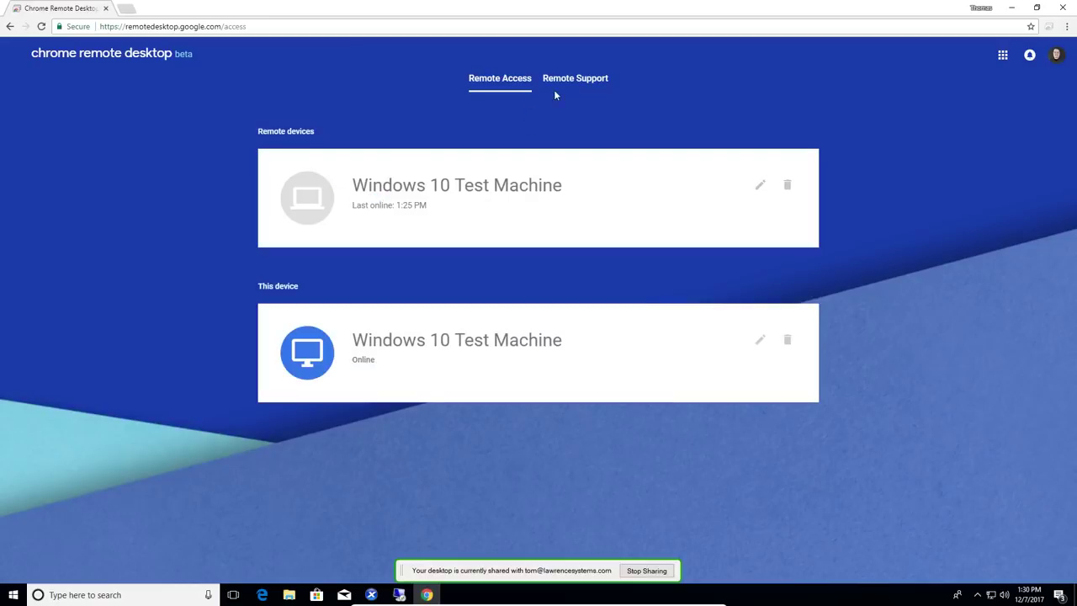
left_click(572, 81)
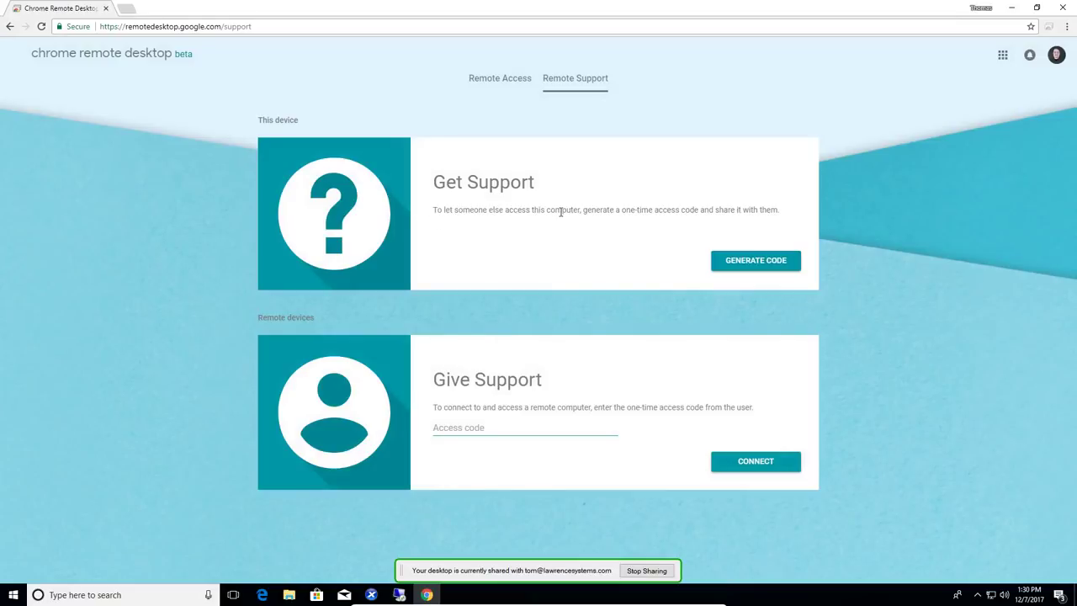
left_click(760, 262)
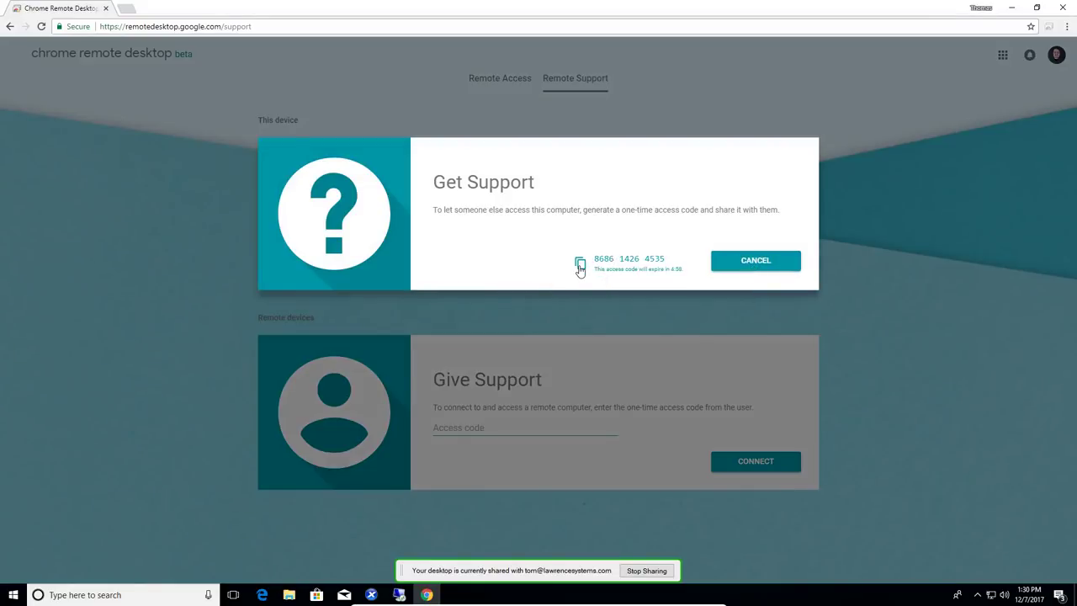
left_click(579, 266)
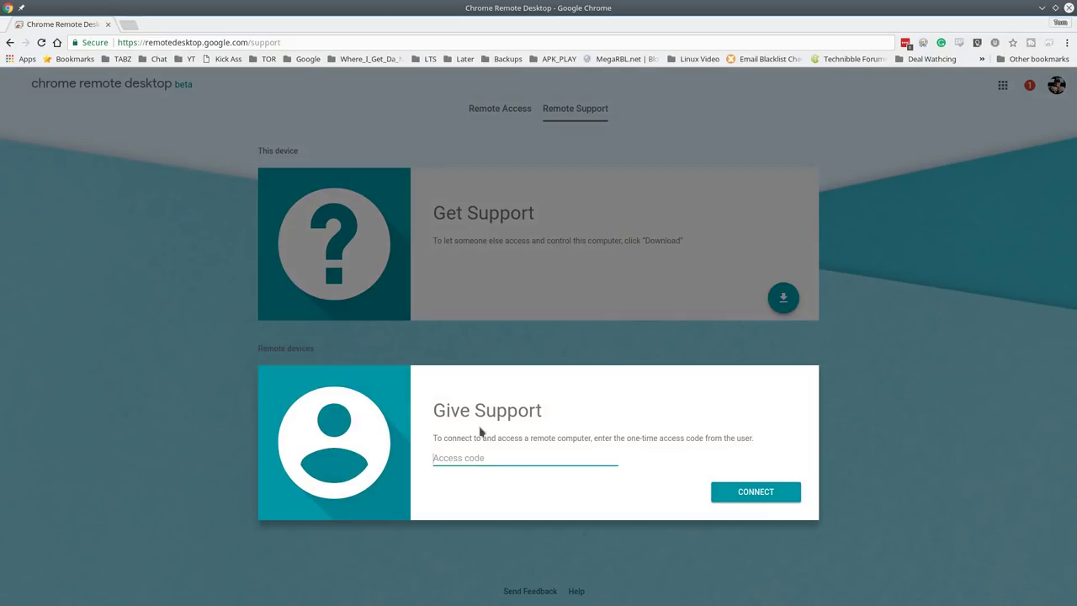
key("ctrl+v")
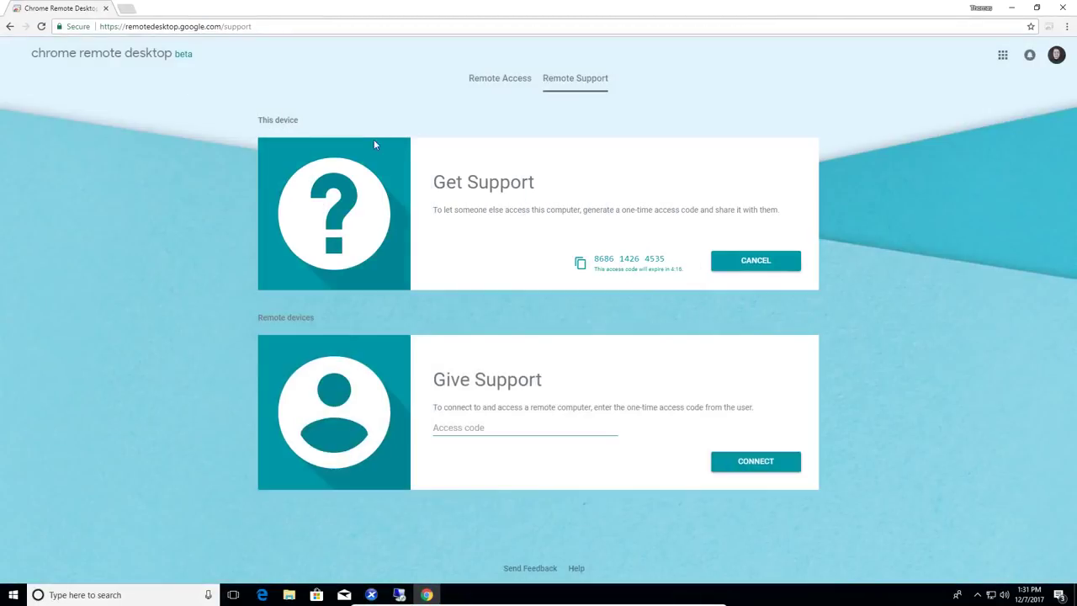
Step: Return to Remote Access, restore, move and enlarge the Chrome window, then close it
left_click(513, 80)
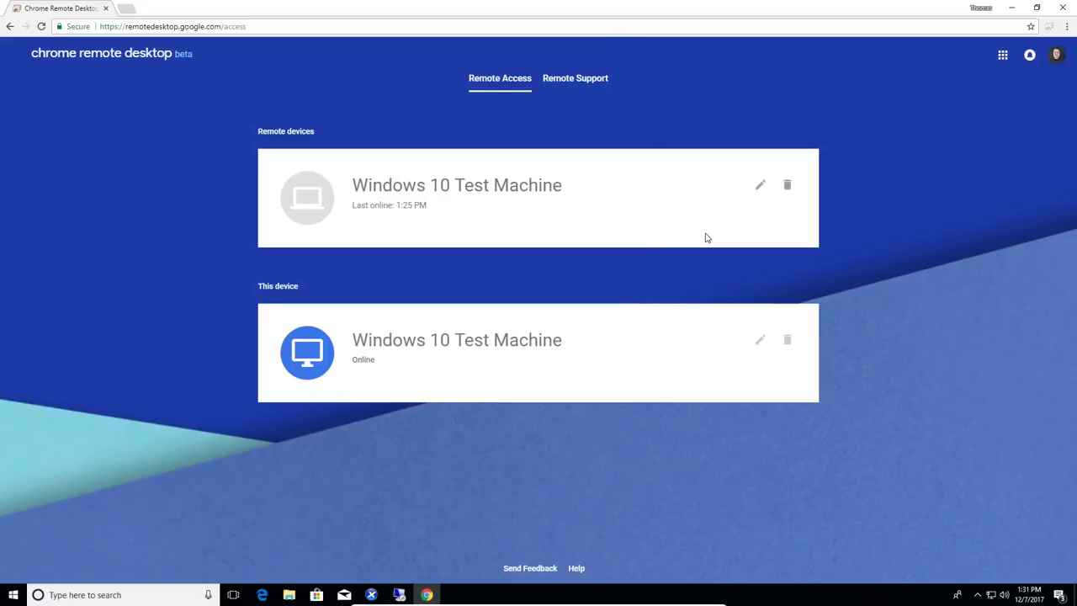
double_click(426, 3)
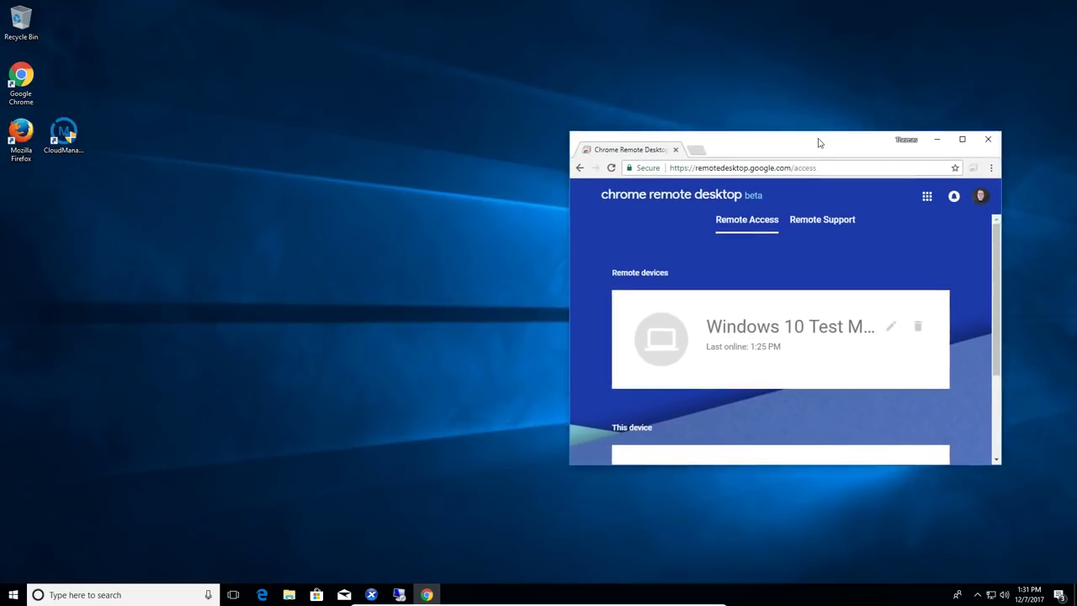
left_click_drag(819, 143, 508, 72)
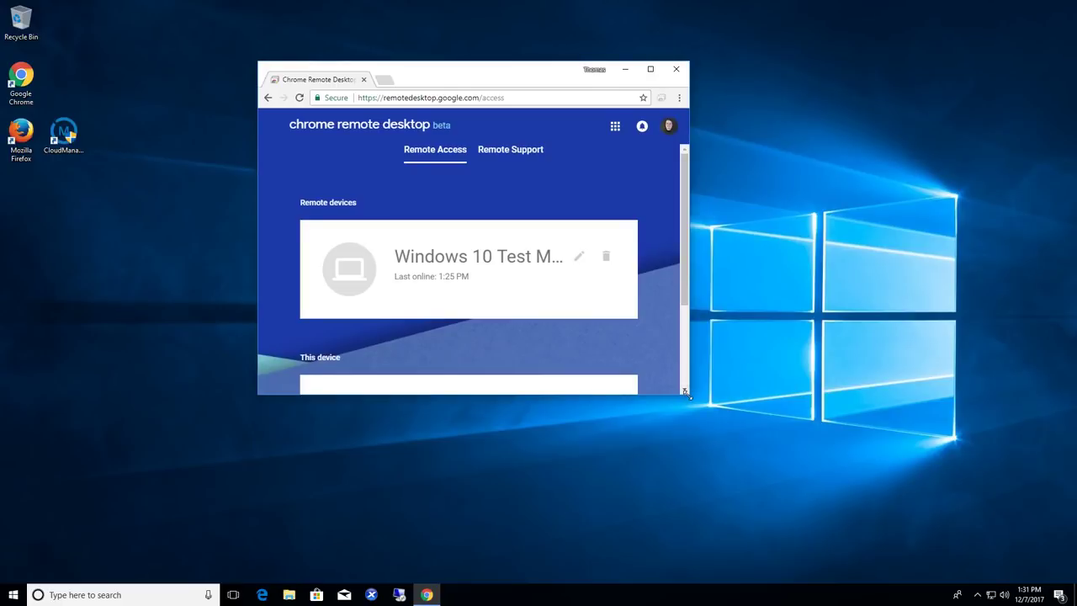
left_click_drag(686, 396, 956, 532)
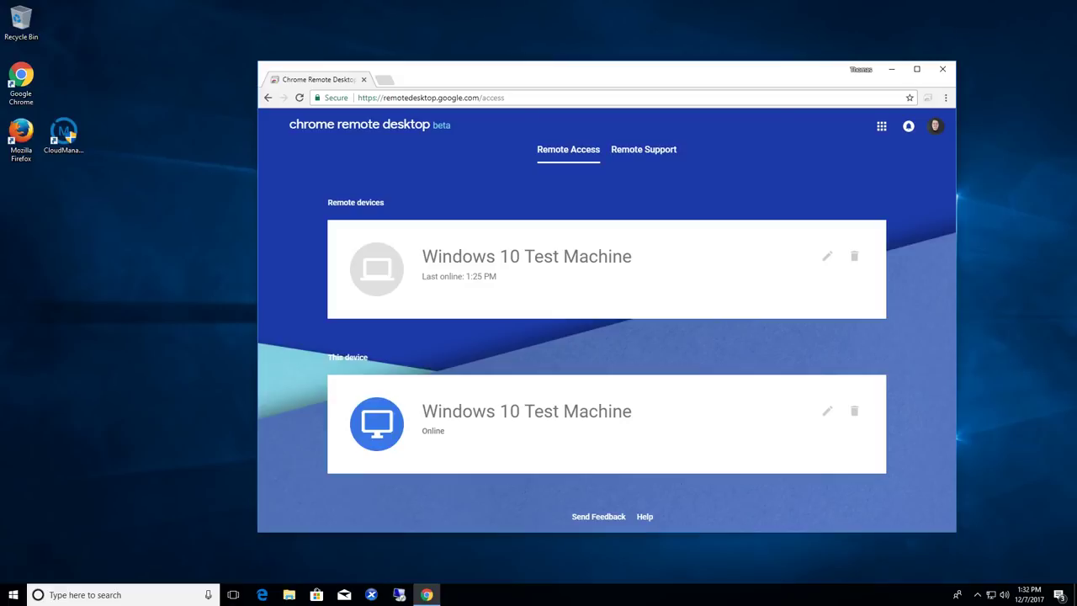
key("alt+F4")
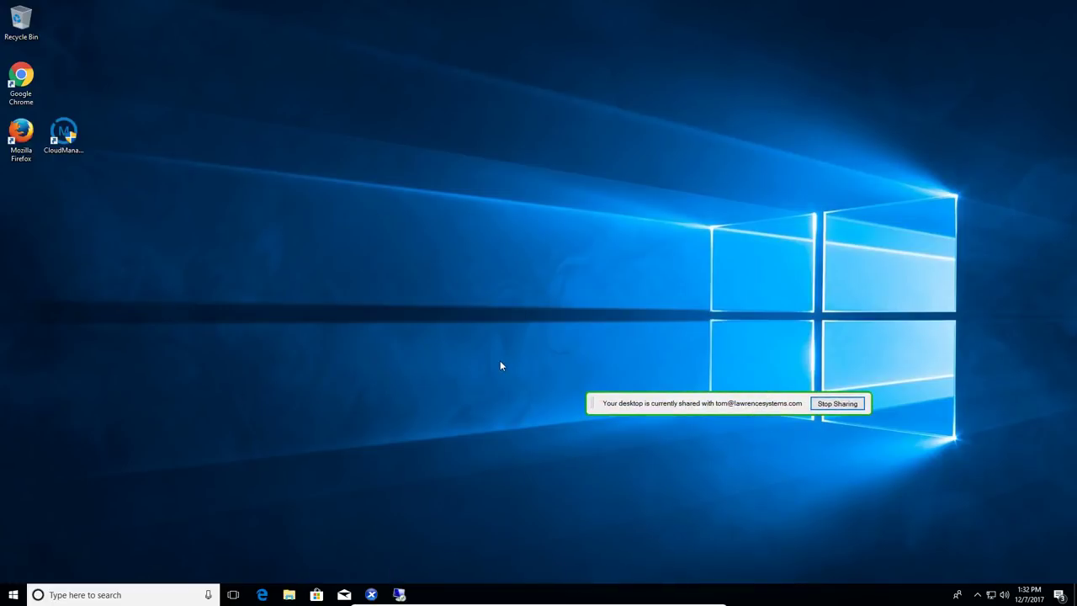
Step: Move the 'Your desktop is currently shared' bar aside and stop sharing to end support
left_click_drag(686, 409, 765, 370)
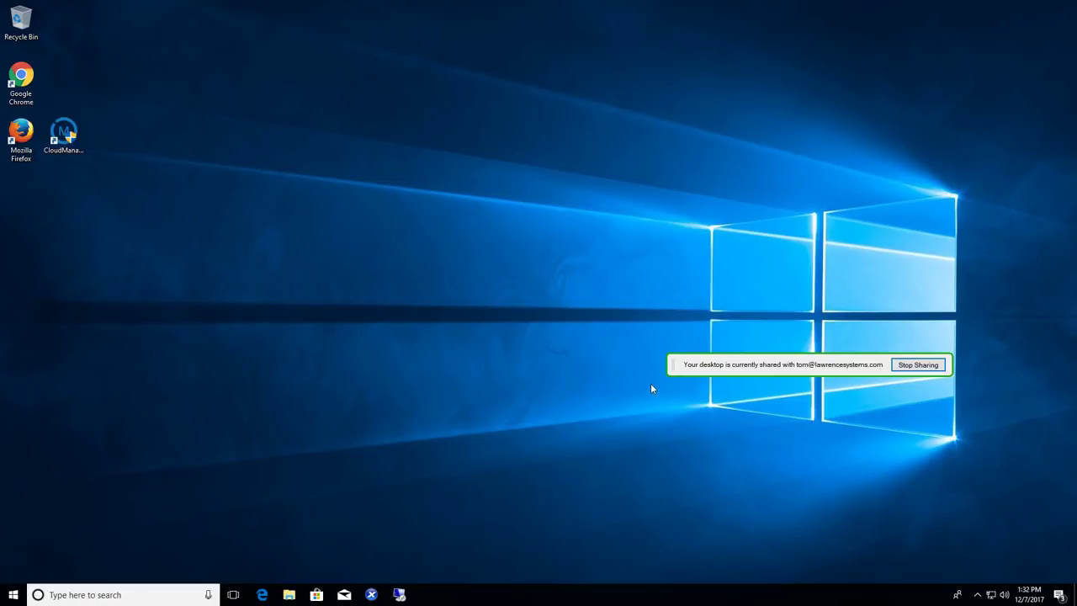
left_click(929, 368)
key("alt+Tab")
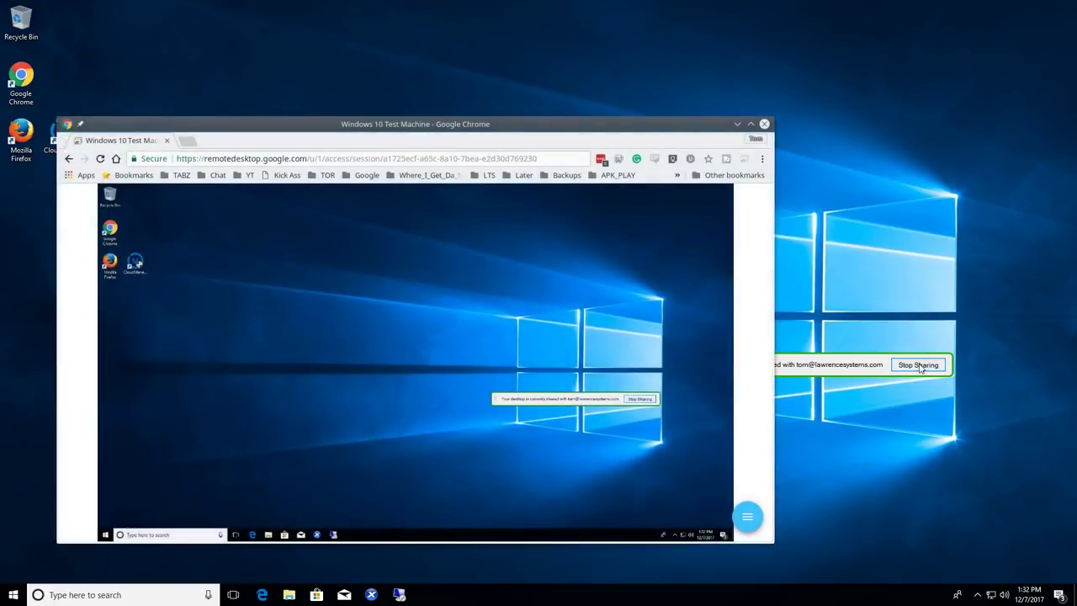
left_click(916, 367)
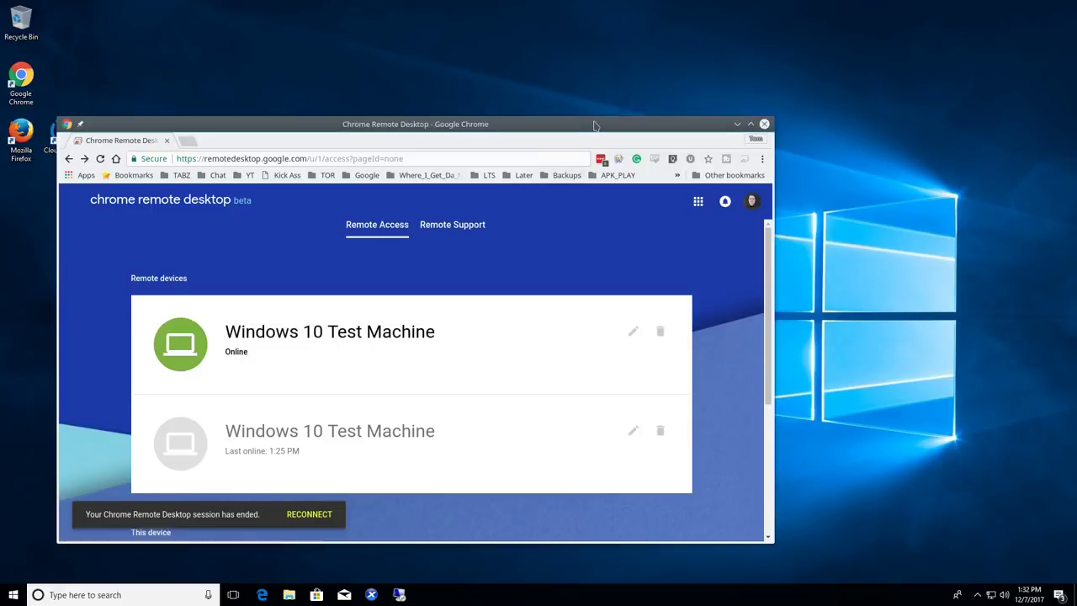
Step: Nudge the browser window and start connecting to the online Windows 10 Test Machine
left_click_drag(594, 124, 613, 102)
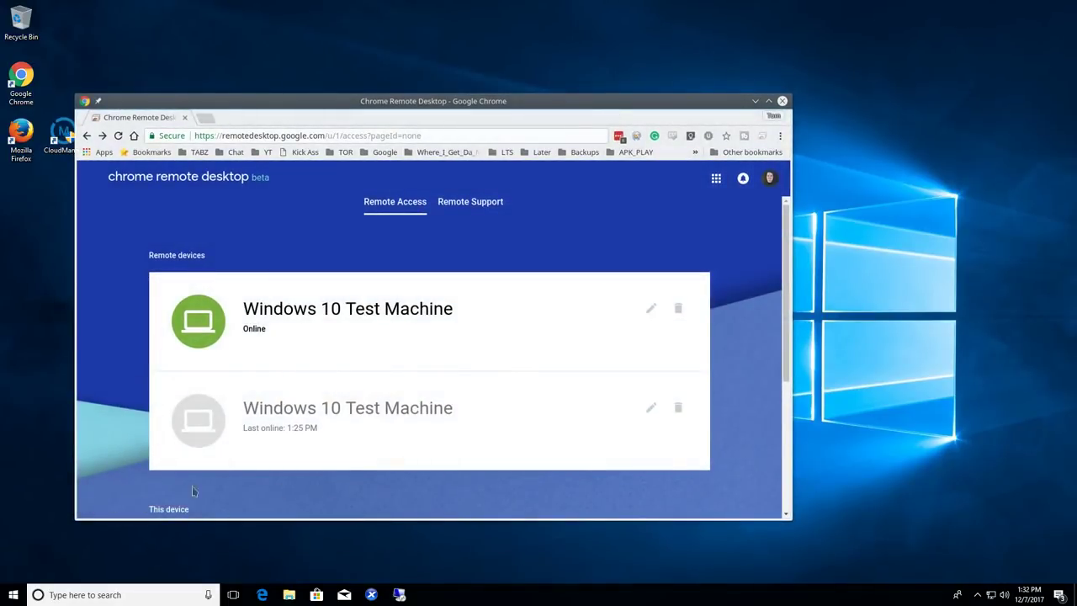
left_click(217, 328)
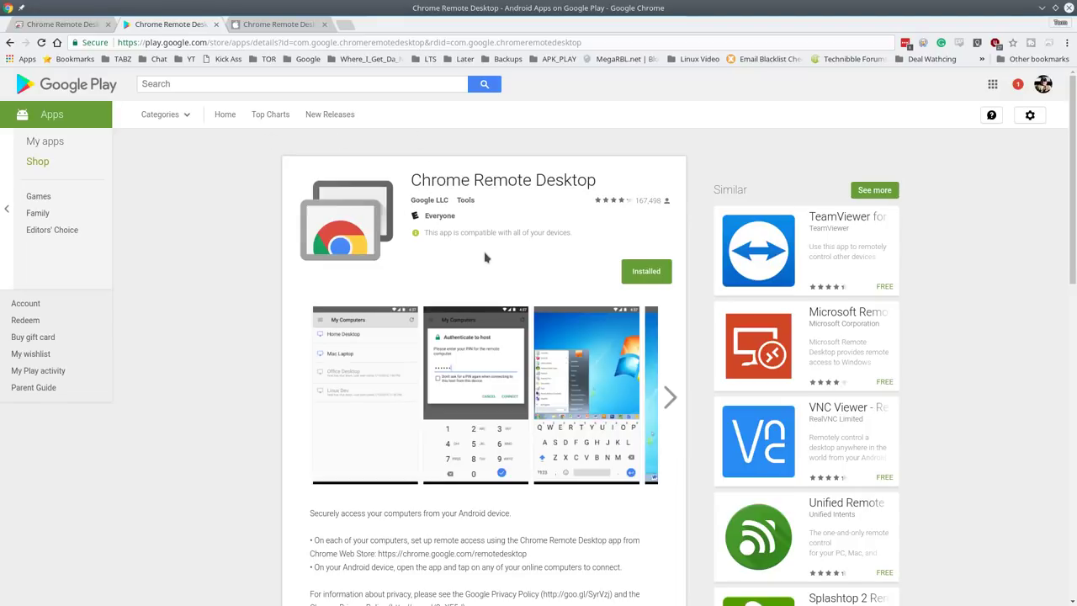
Step: Browse the iTunes Preview listing for the free Chrome Remote Desktop iOS app, version 1.0.10
left_click(265, 25)
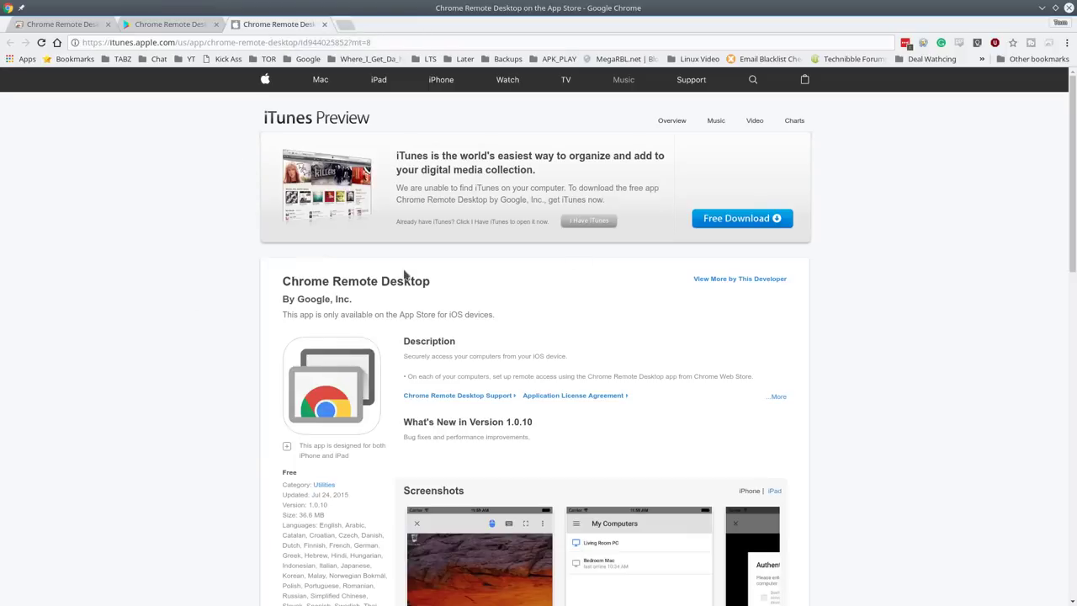
scroll(578, 343, "down", 4)
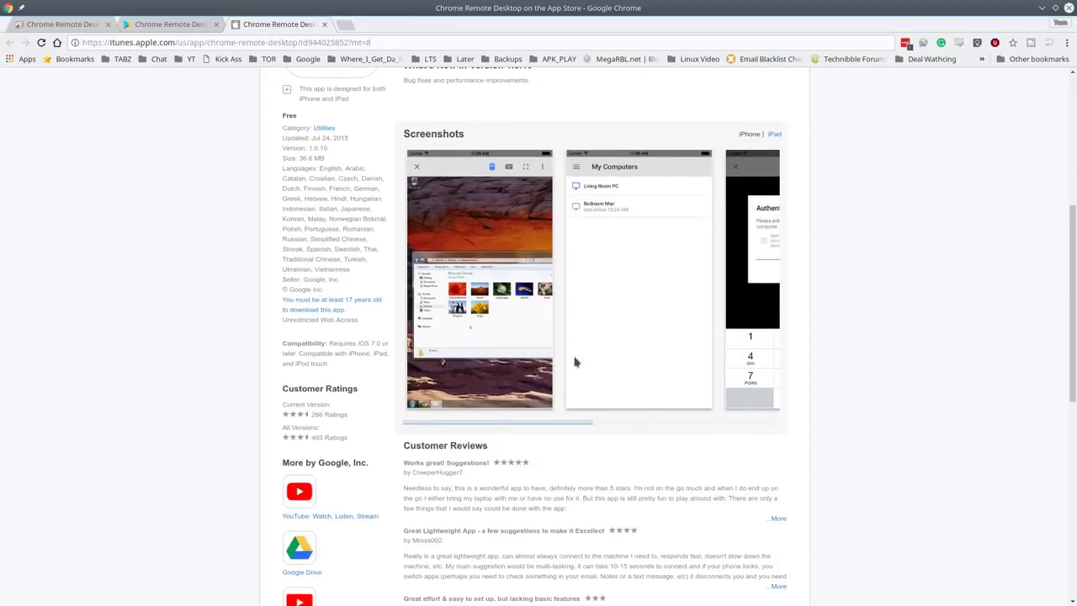
scroll(575, 361, "up", 4)
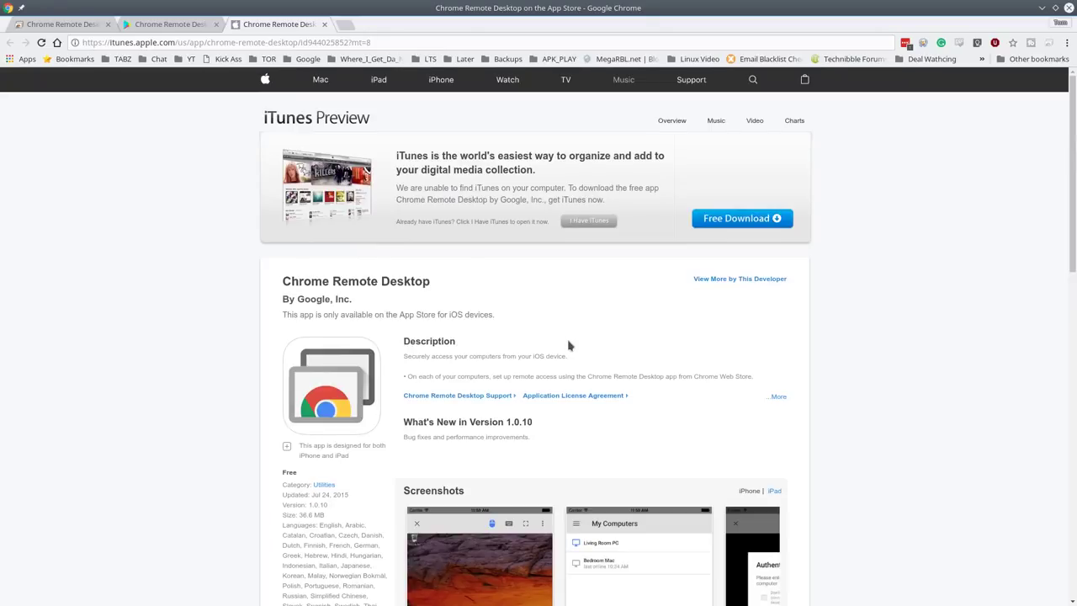
Step: Go back to the remotedesktop.google.com beta landing page and scroll through its 'Your desktop anywhere' overview
left_click(85, 27)
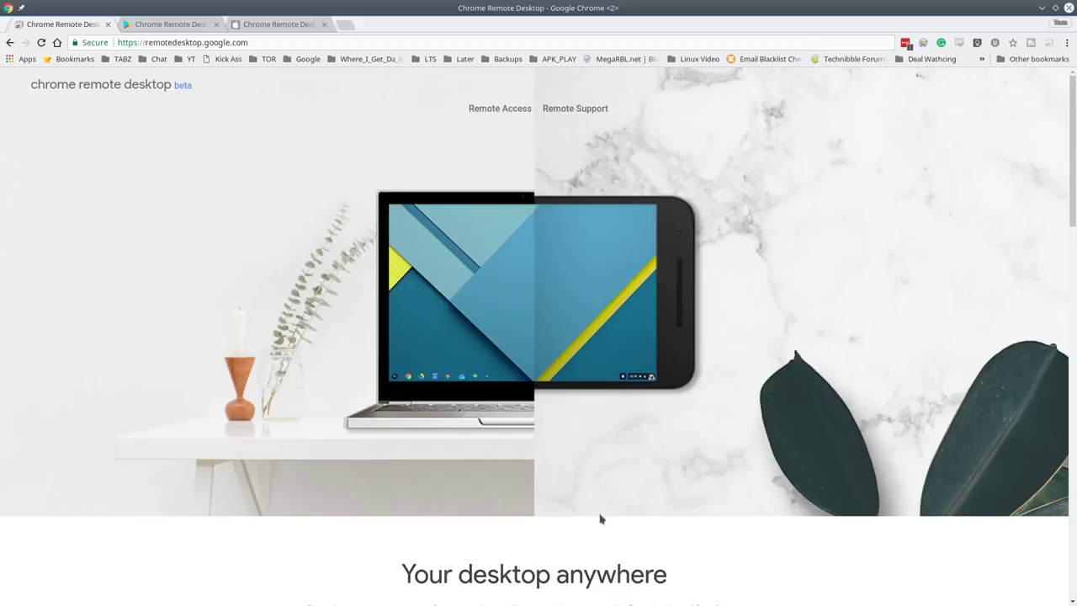
scroll(603, 522, "down", 4)
scroll(605, 520, "down", 1)
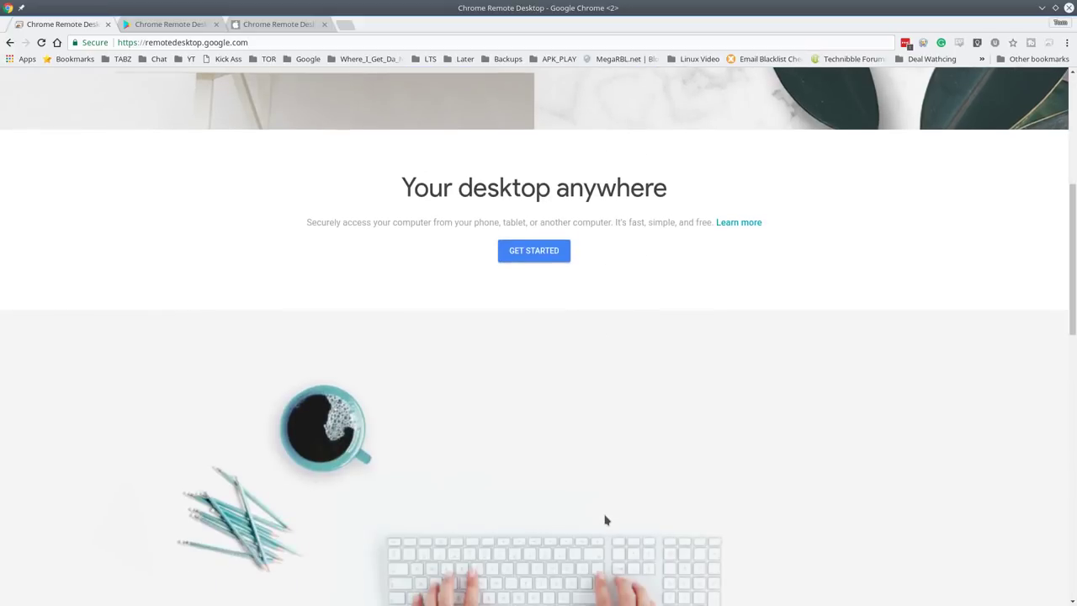
scroll(674, 378, "down", 8)
scroll(673, 378, "up", 4)
scroll(674, 379, "down", 6)
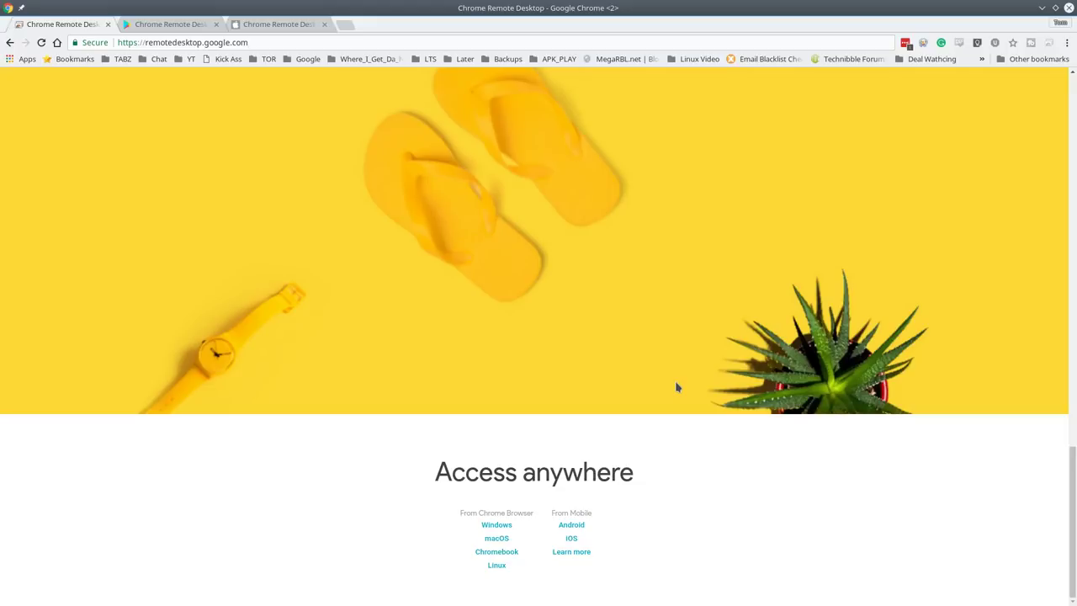
scroll(676, 383, "up", 10)
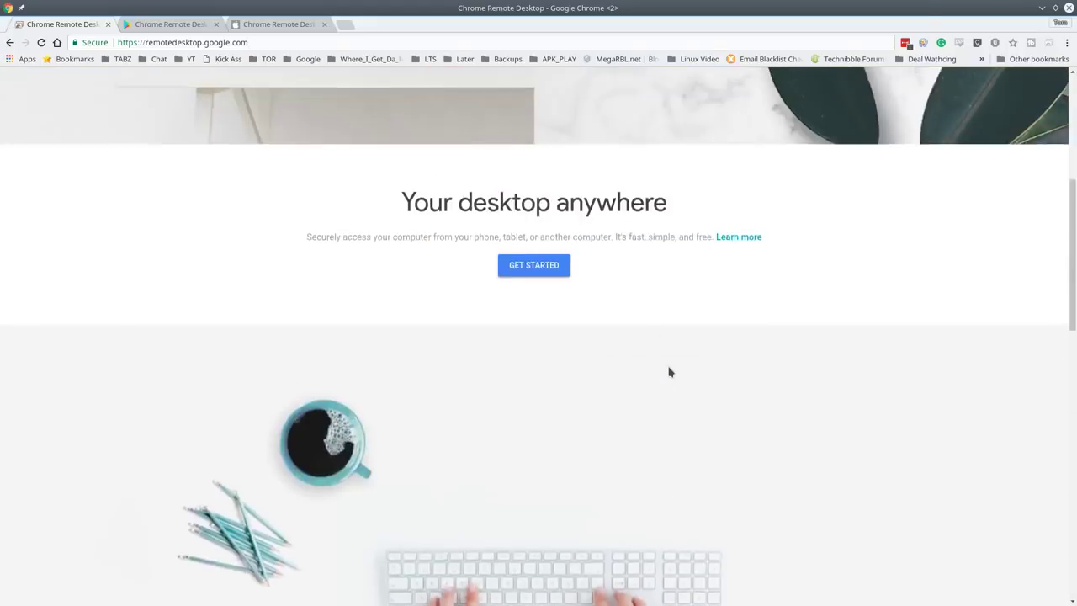
scroll(671, 371, "up", 5)
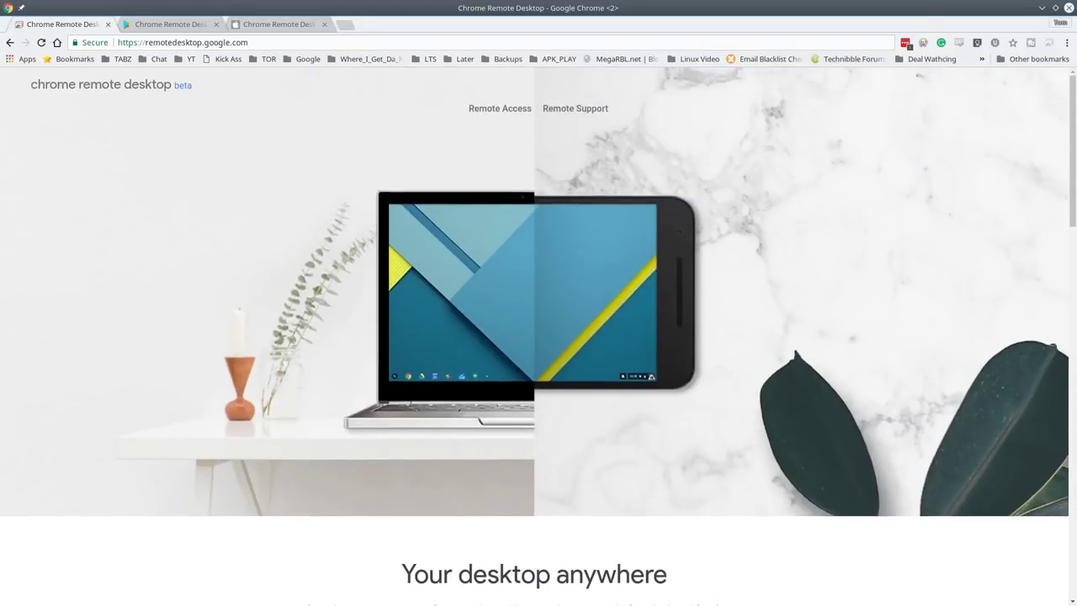